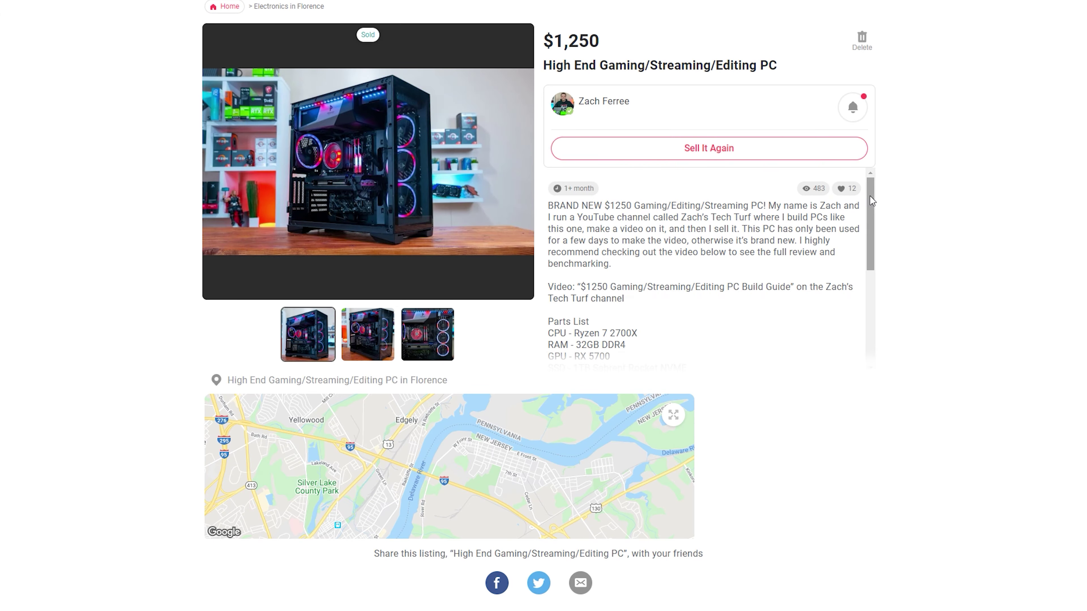
Scroll the sold $1,250 High End Gaming PC listing down to its parts list and frame rates
left_click_drag(869, 196, 874, 262)
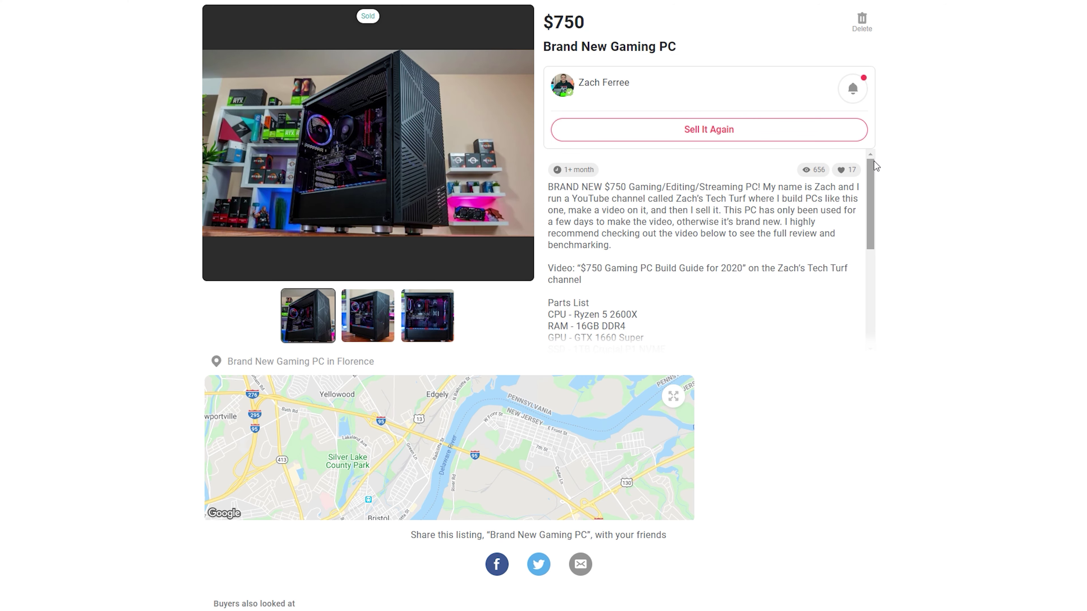
Scroll through a second gaming PC listing's description to read its parts and per-game frame rates
left_click_drag(874, 160, 870, 239)
left_click_drag(1032, 341, 1028, 330)
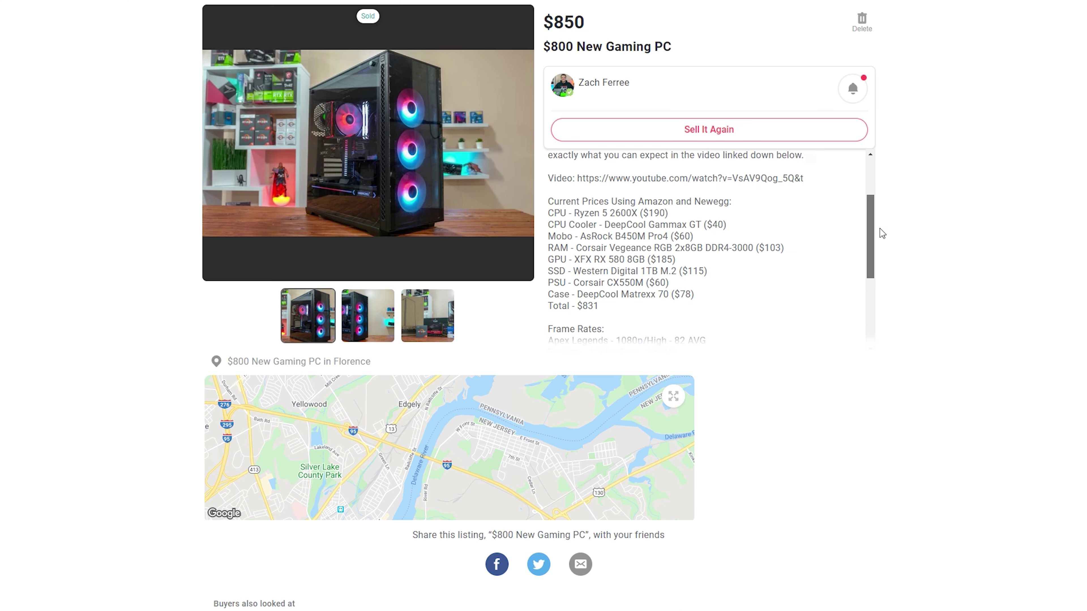
left_click_drag(880, 228, 880, 244)
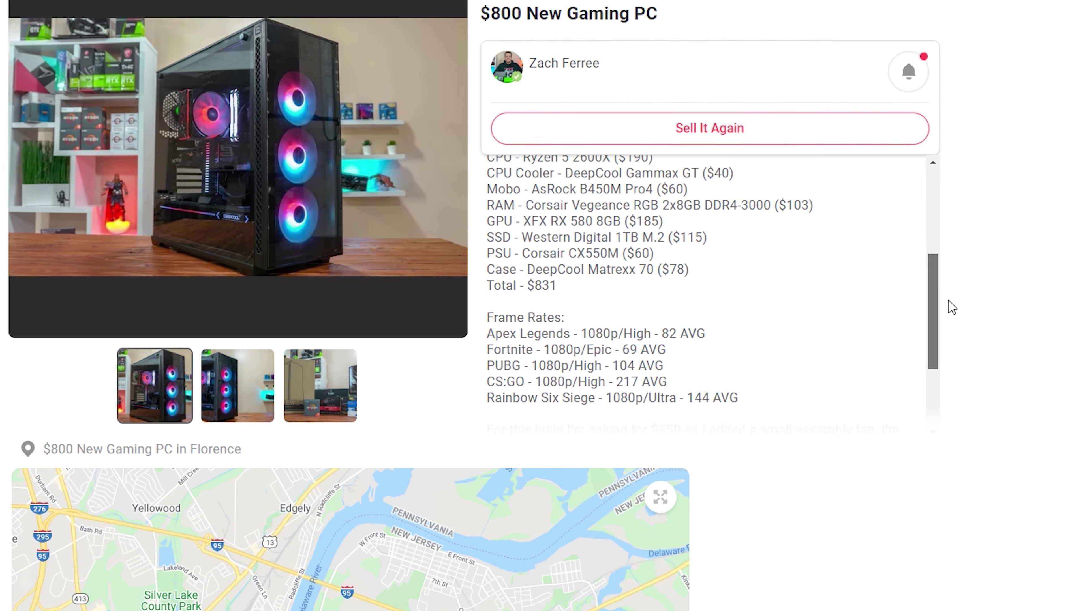
left_click_drag(952, 307, 953, 325)
scroll(1061, 394, "up", 3)
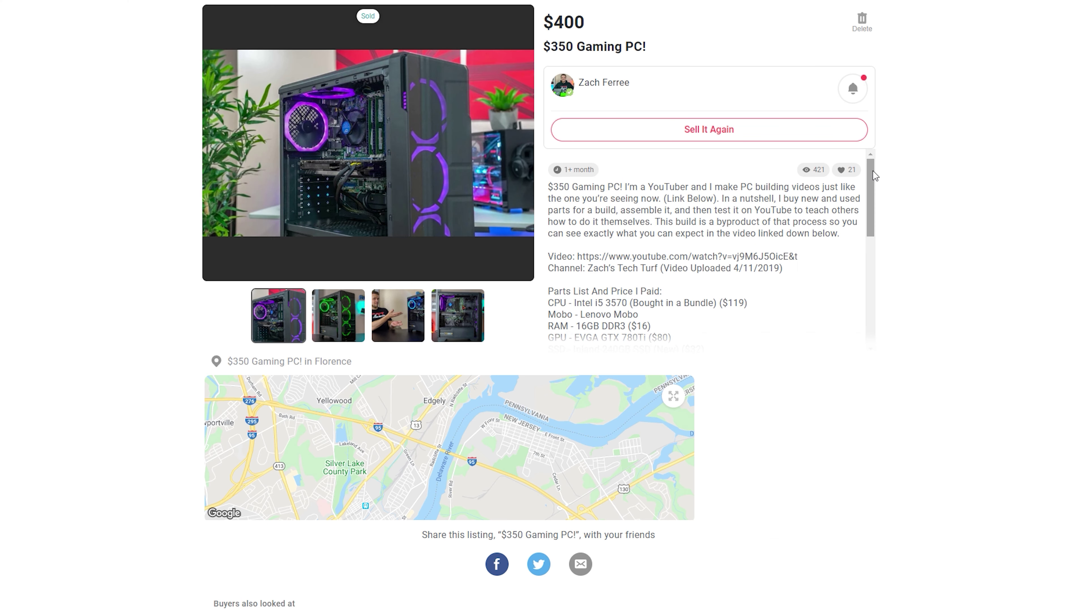
left_click_drag(873, 171, 880, 235)
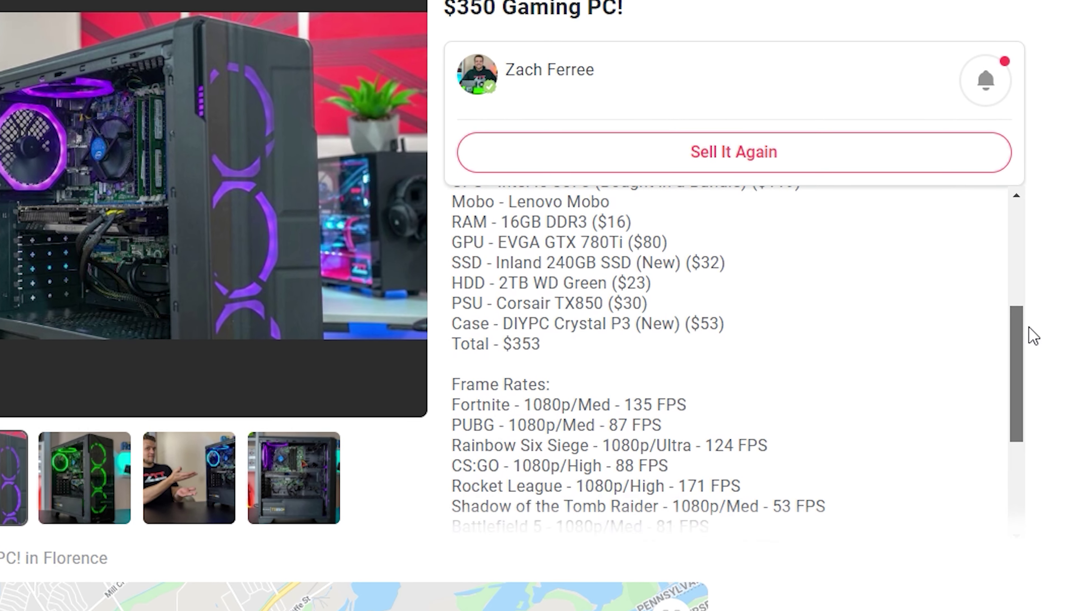
mouse_move(1029, 328)
left_mouse_down()
mouse_move(1030, 365)
mouse_move(1028, 321)
left_mouse_up()
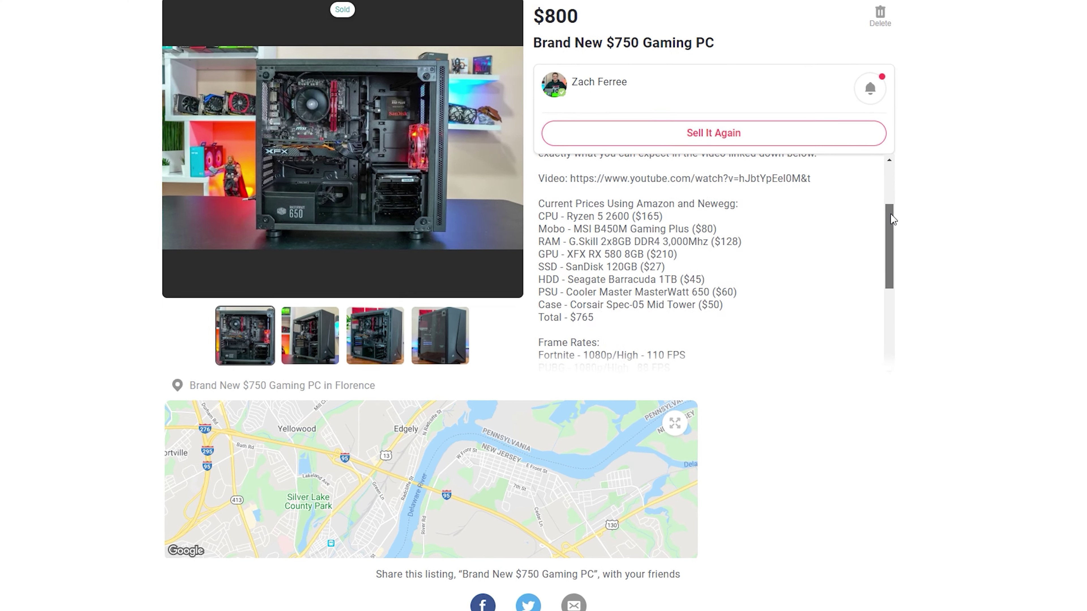
left_click_drag(891, 218, 891, 263)
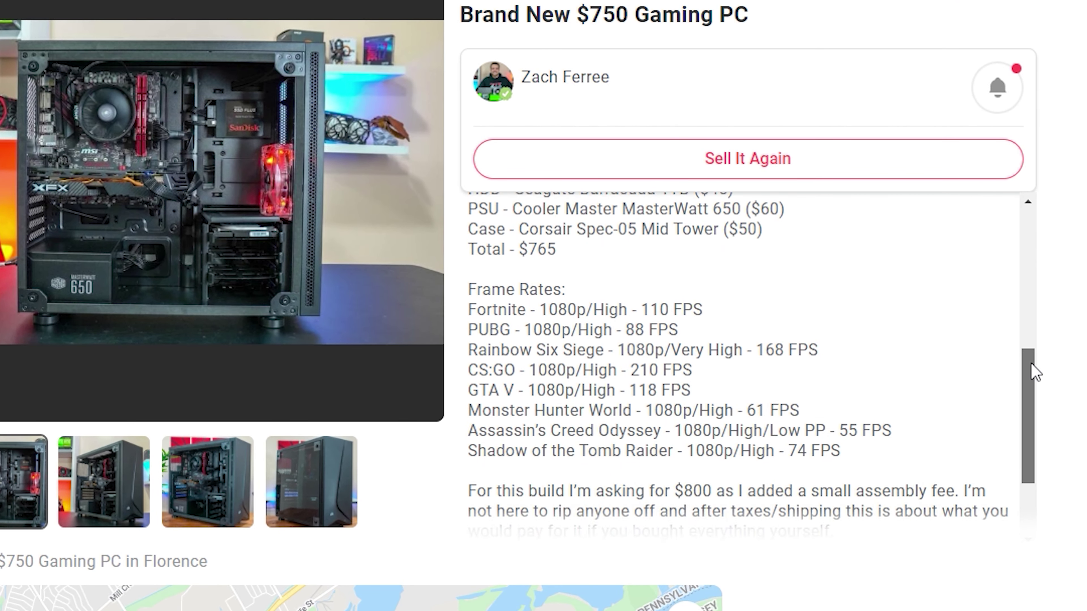
left_click_drag(1035, 371, 1034, 235)
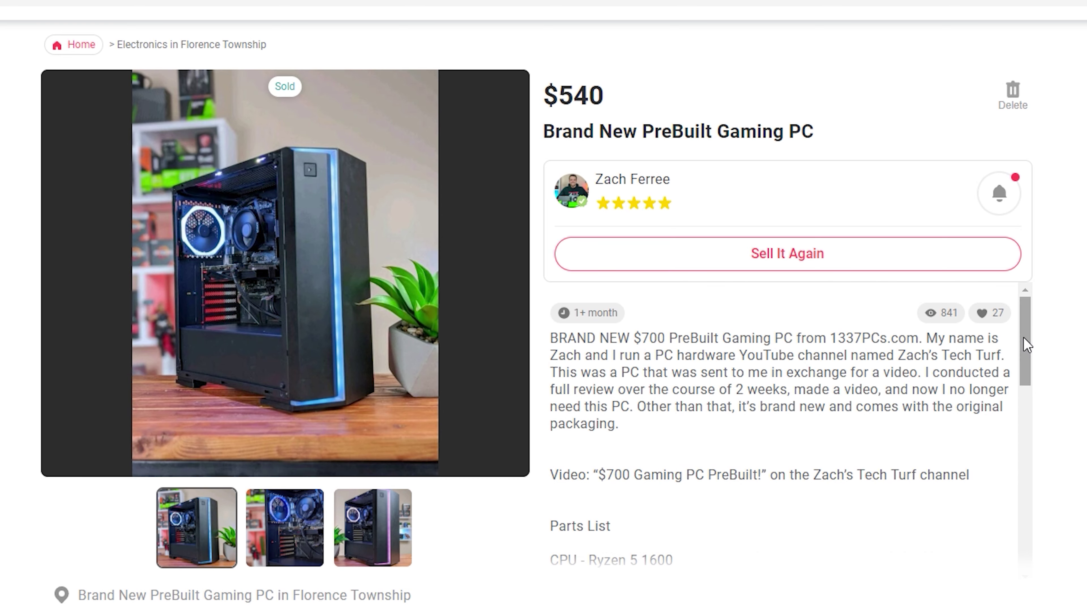
Copy the full PowerShell install command from the Chocolatey Install text file, then close it
scroll(1026, 344, "down", 3)
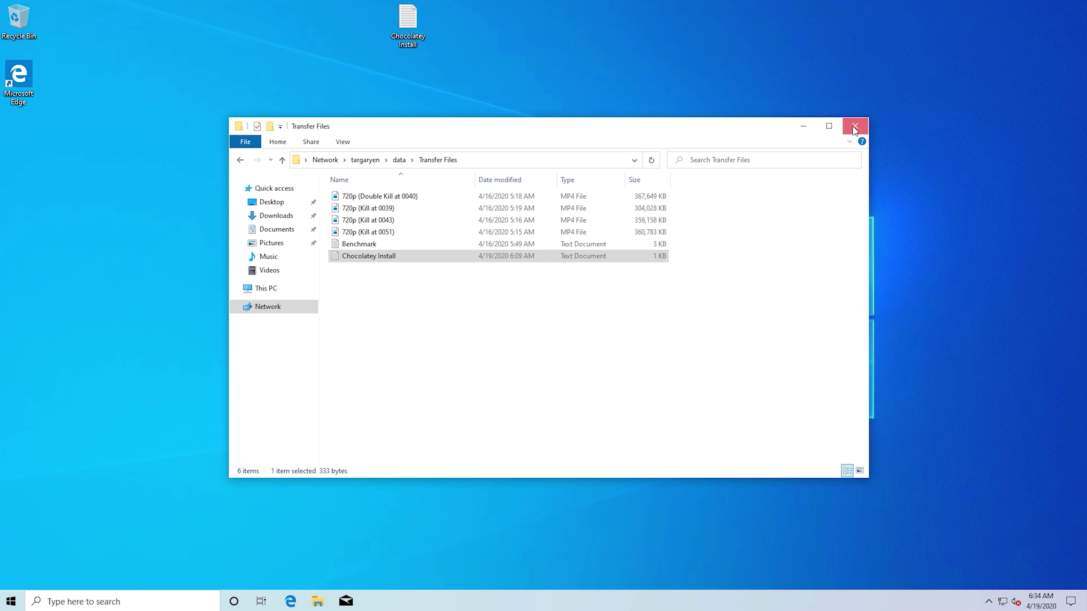
left_click(855, 127)
double_click(407, 29)
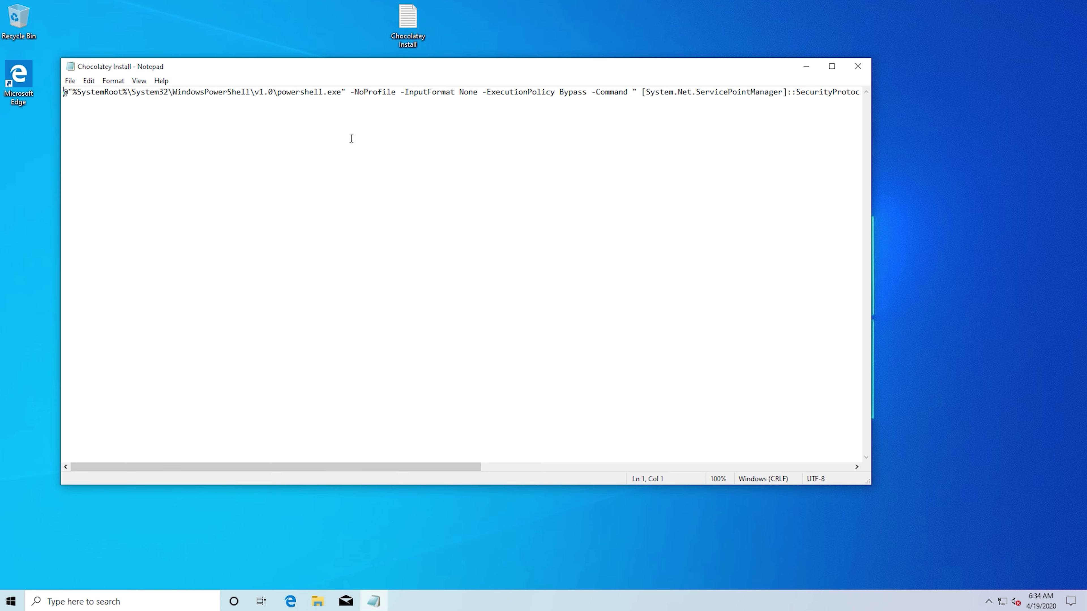
key("ctrl+a")
key("ctrl+c")
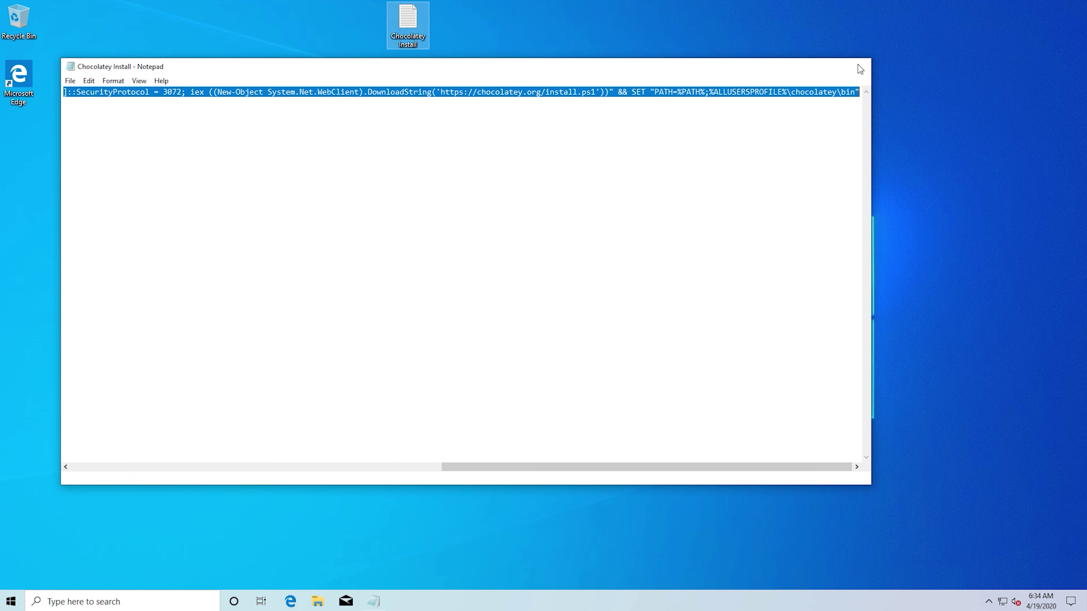
left_click(858, 66)
left_click(11, 603)
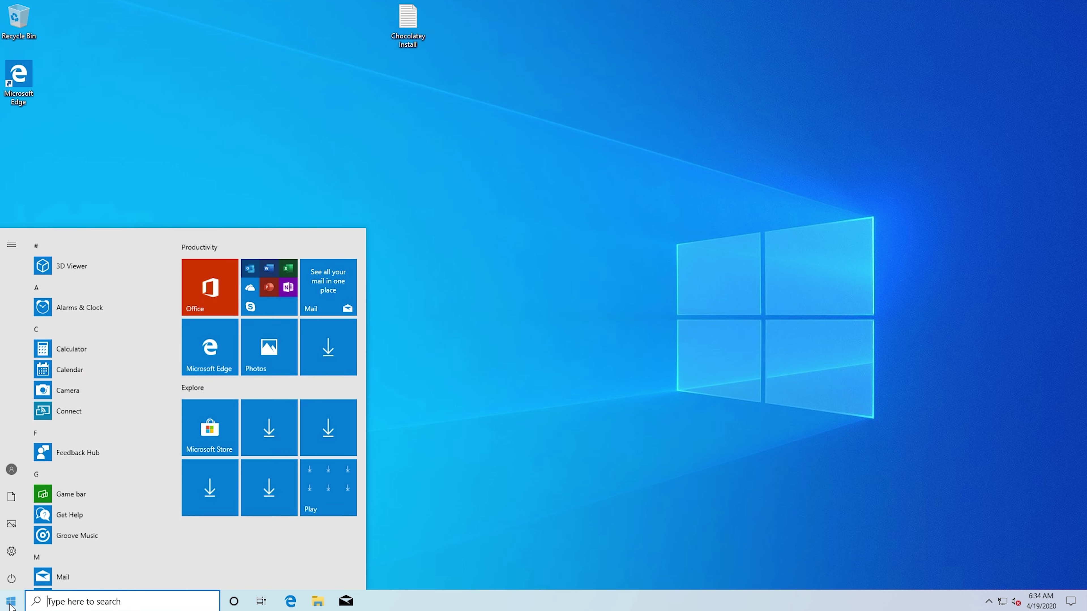
Launch Command Prompt as administrator and approve the UAC prompt
type("cmd")
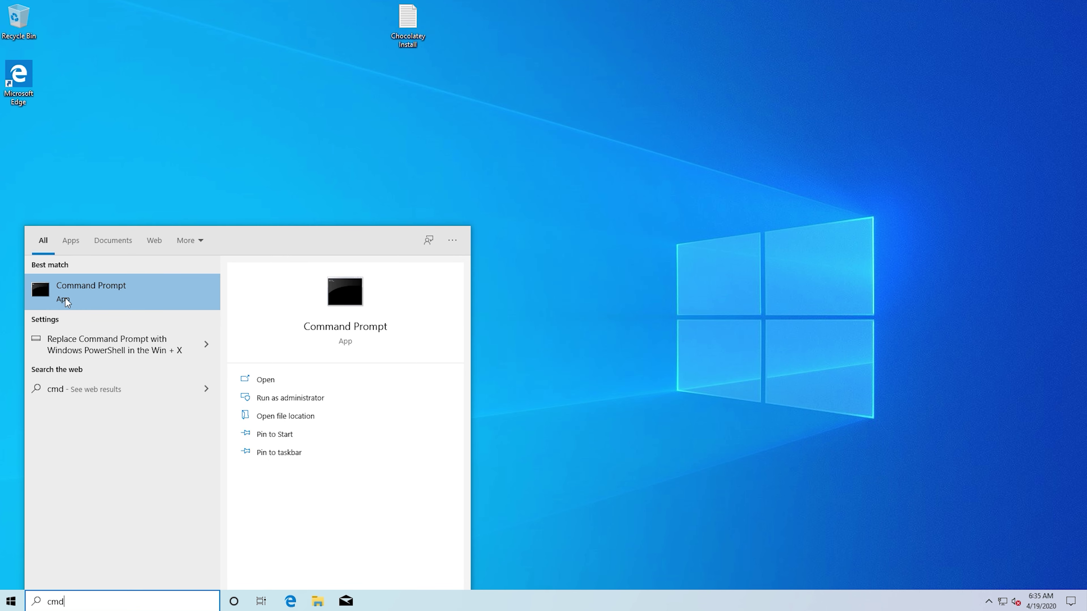
right_click(104, 291)
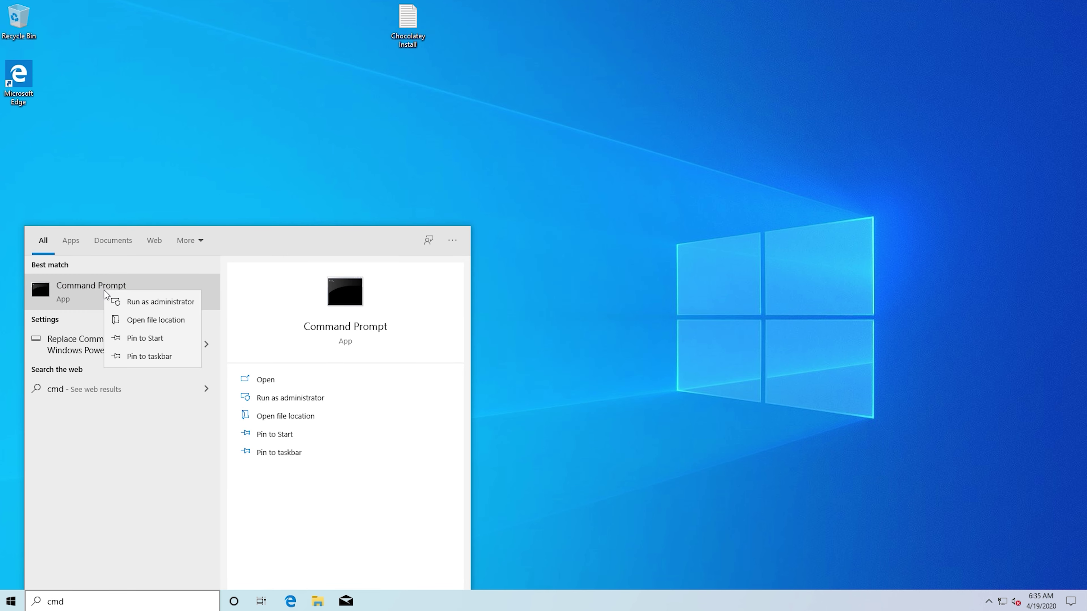
left_click(146, 303)
left_click(467, 371)
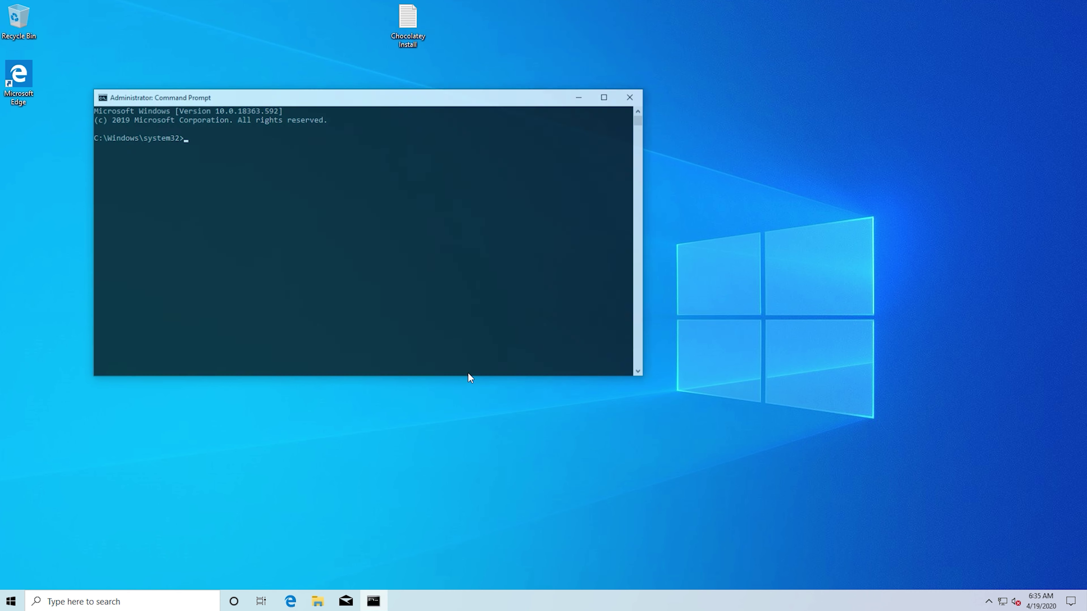
Paste and run the Chocolatey install command, then close the console
right_click(472, 155)
key("Return")
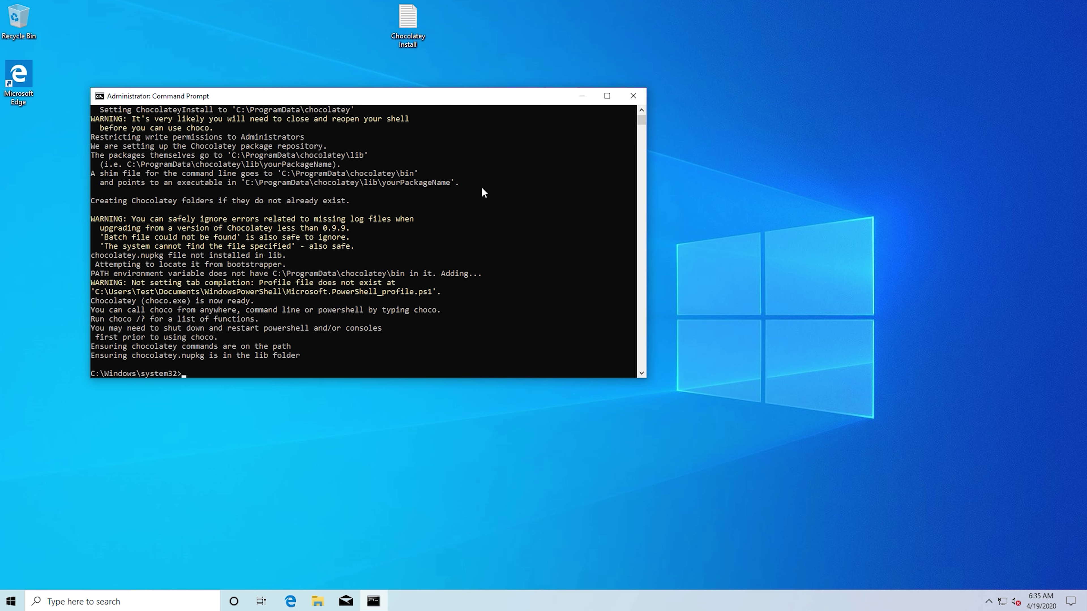
key("alt+F4")
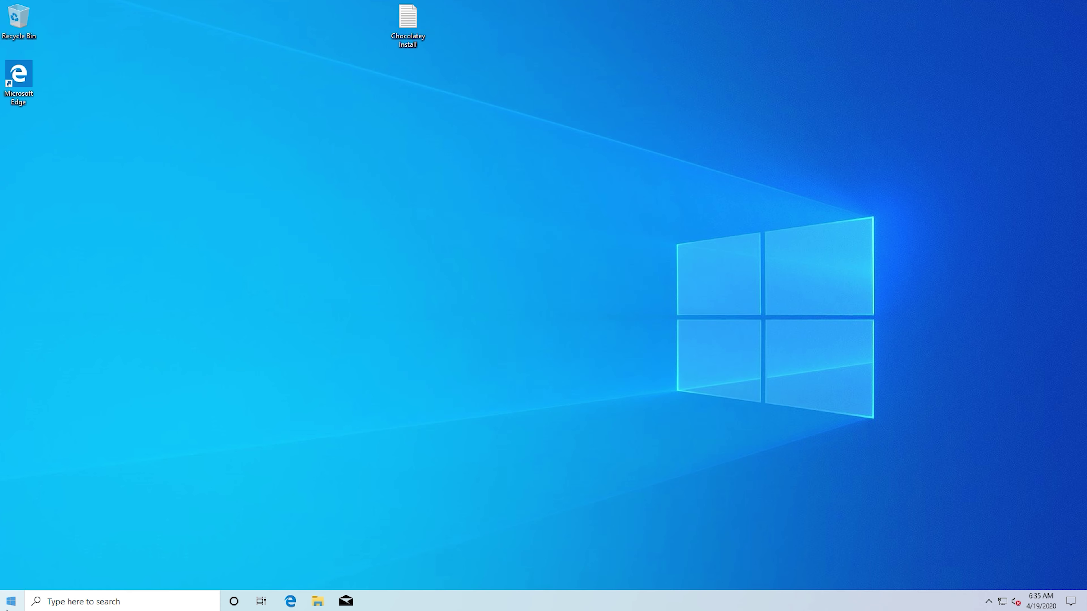
Open an administrator Command Prompt and stretch it to full screen height
key("super")
type("cmd")
key("ctrl+shift+Return")
left_click(174, 127)
left_click_drag(385, 364, 437, 522)
double_click(437, 518)
Run one choco install for Afterburner, Steam, Epic, CPU-Z, Chrome, Discord, Battle.net, Uplay, Origin with -y --allow-empty-checksums
type("choco install msiafterburner steam epicgameslauncher cpu-z googlechrome discord battle.net uplay origin -y --allow-empty-checksums")
key("Return")
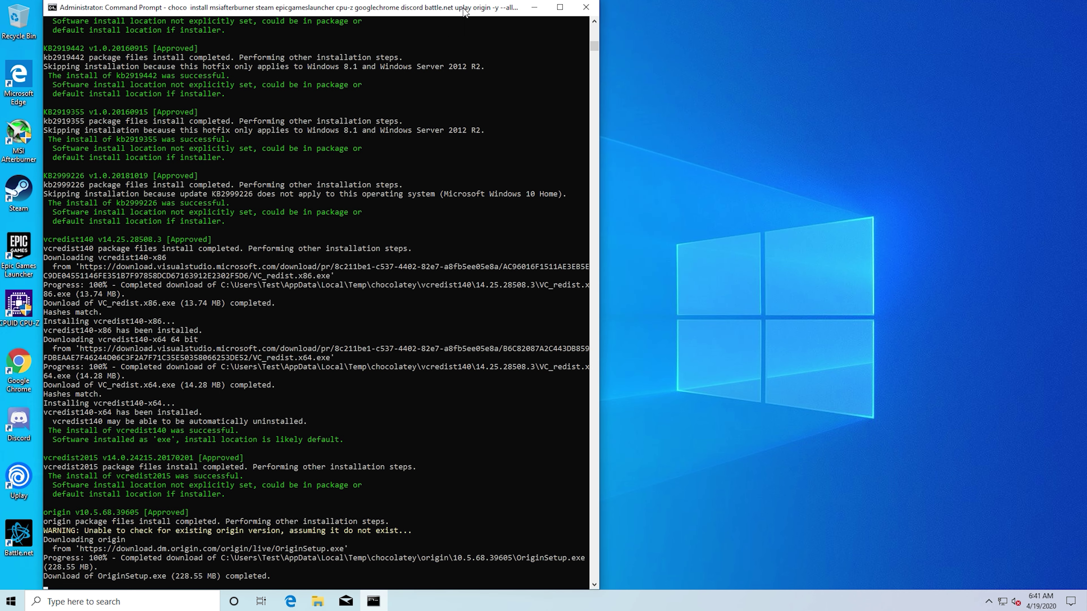
left_click_drag(43, 347, 250, 572)
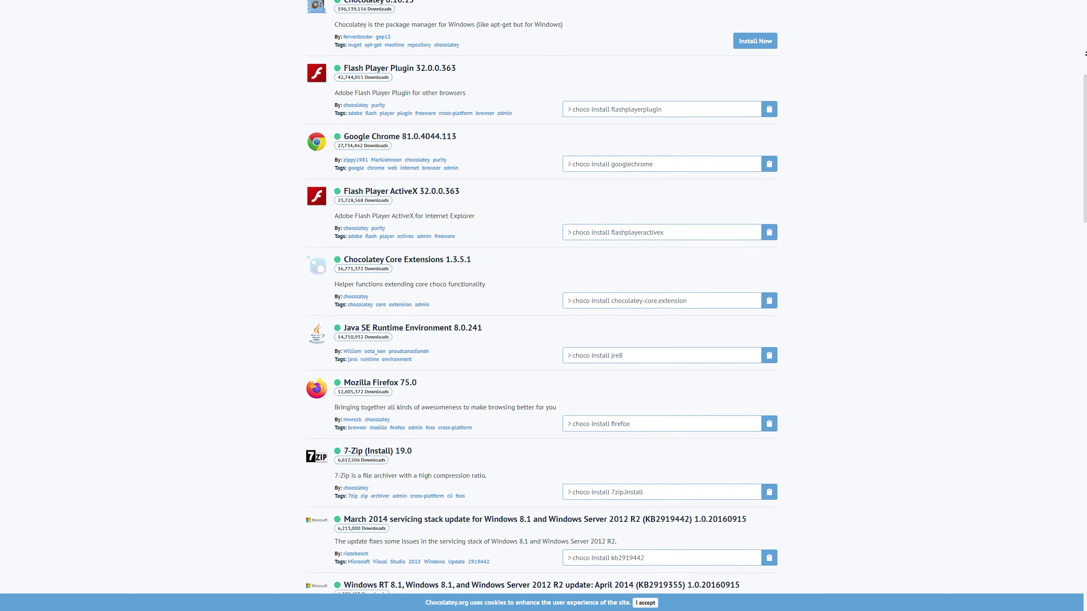
scroll(1085, 54, "down", 3)
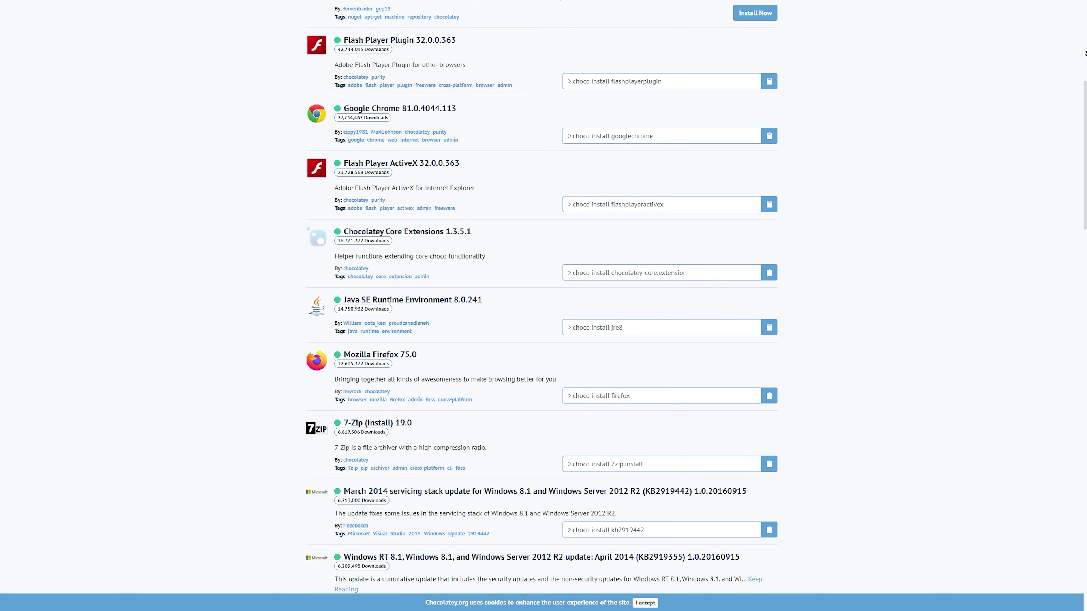
scroll(1085, 54, "down", 3)
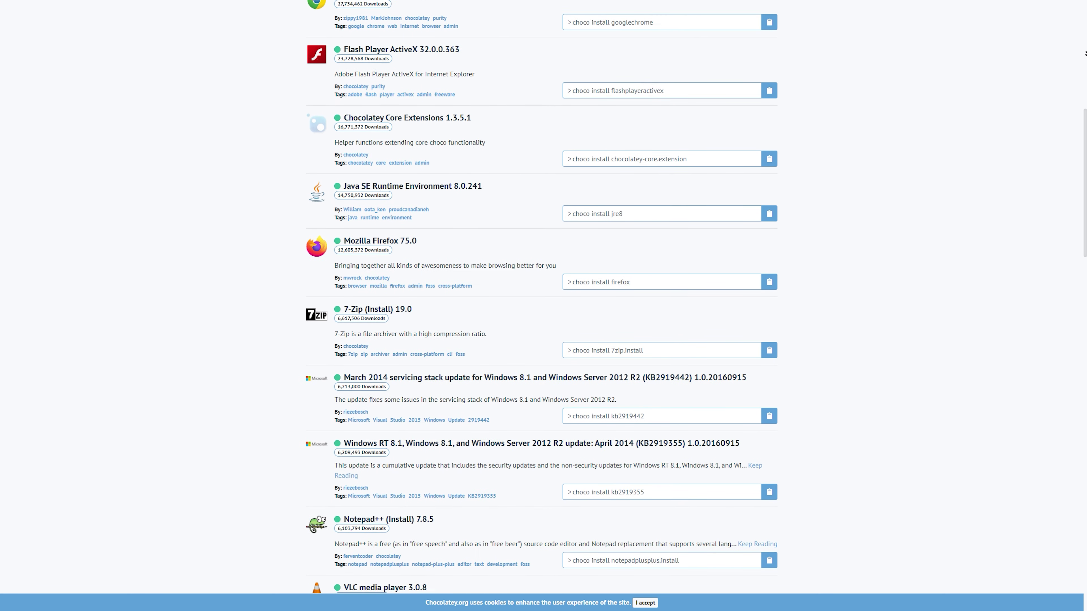
scroll(1084, 54, "down", 3)
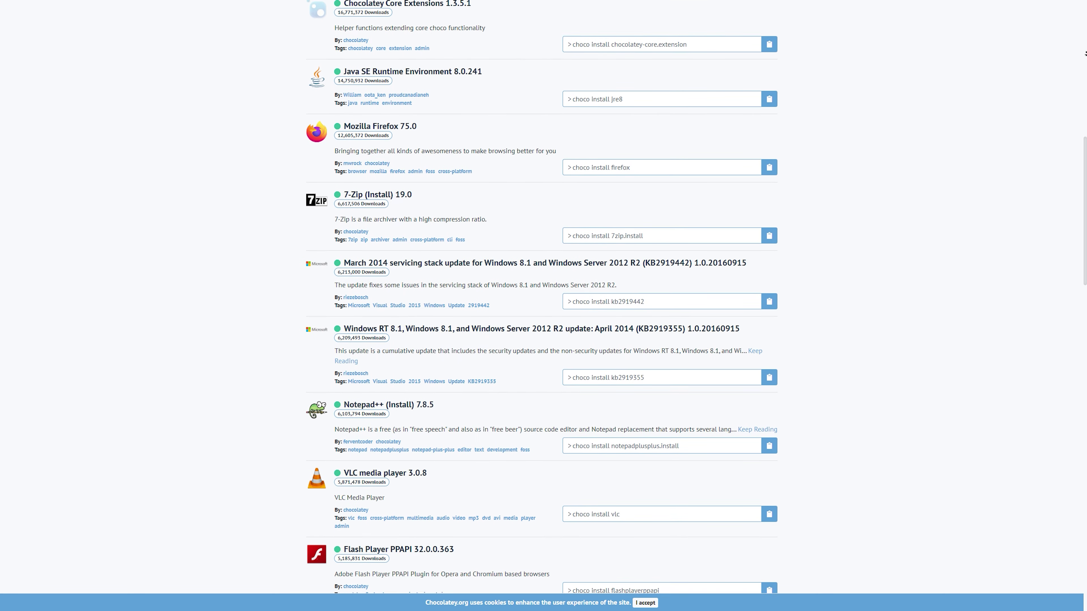
scroll(1085, 54, "down", 3)
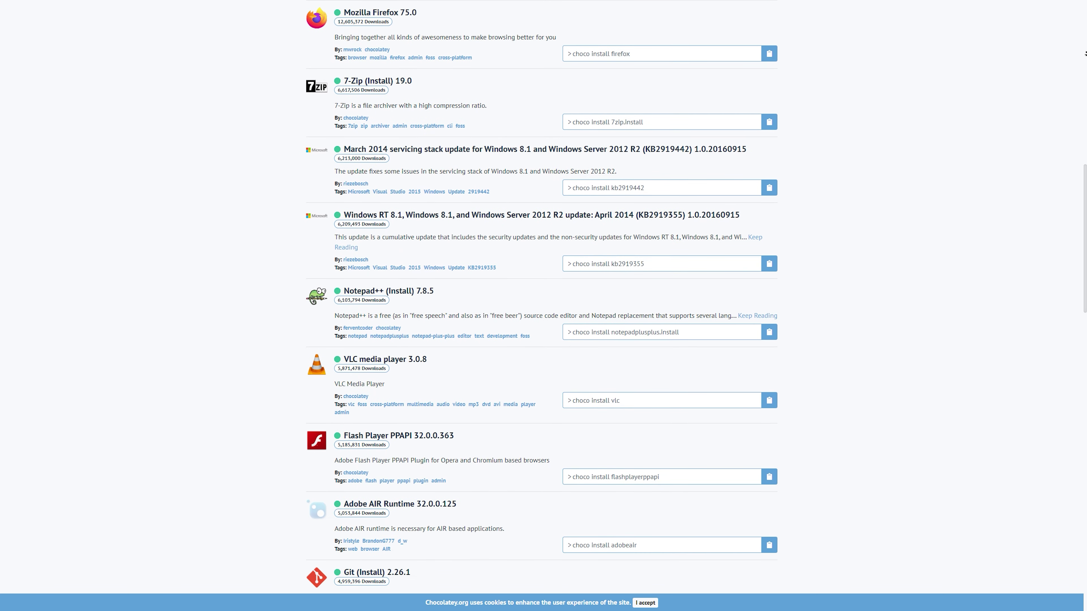
scroll(1085, 54, "down", 3)
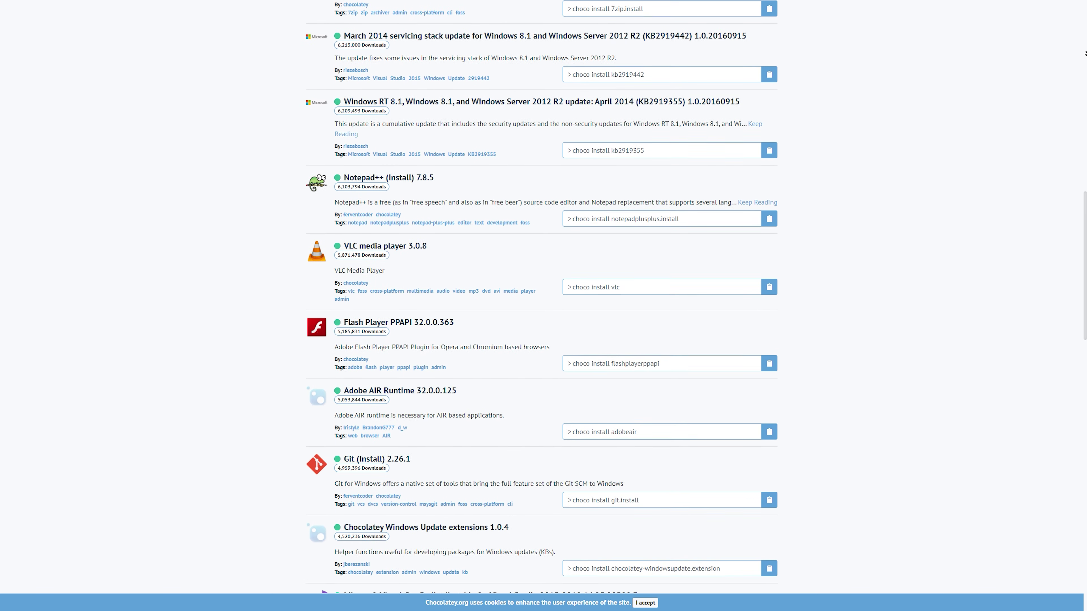
scroll(1085, 53, "down", 3)
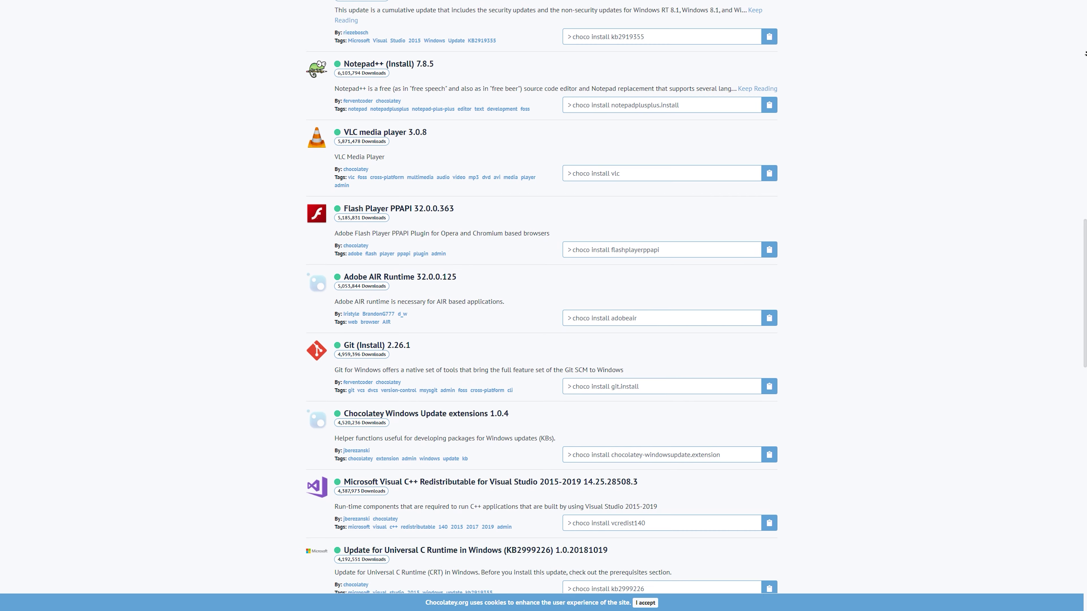
scroll(1085, 53, "down", 1)
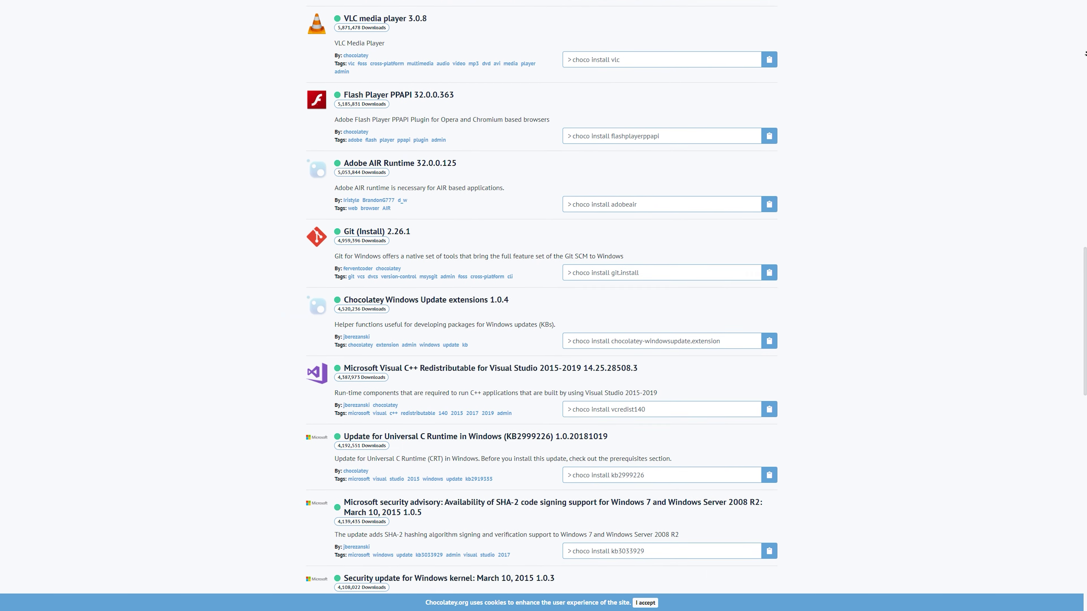